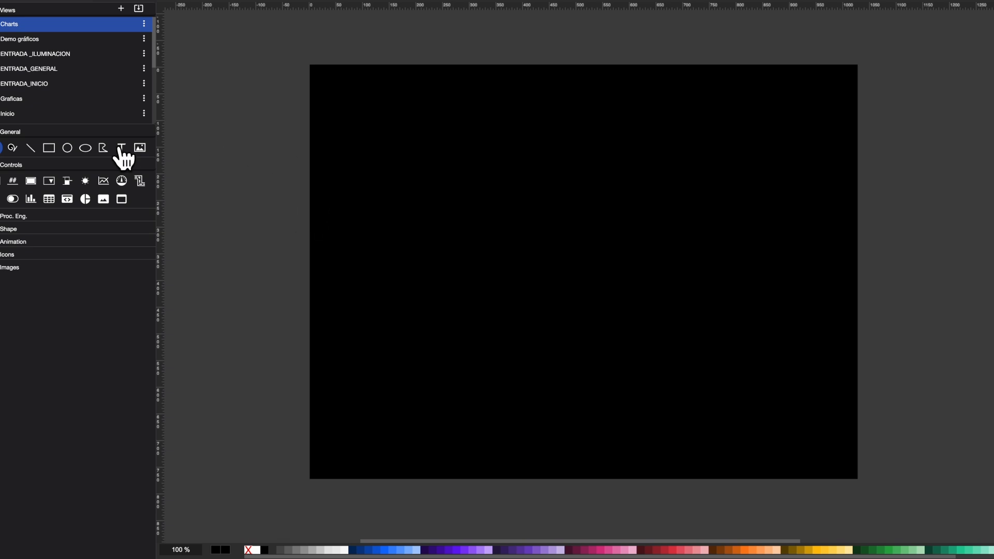
Step: Add a line chart control to the Charts view and move it to about x 242, y 182
left_click(103, 182)
left_click(489, 182)
left_click_drag(570, 143, 521, 253)
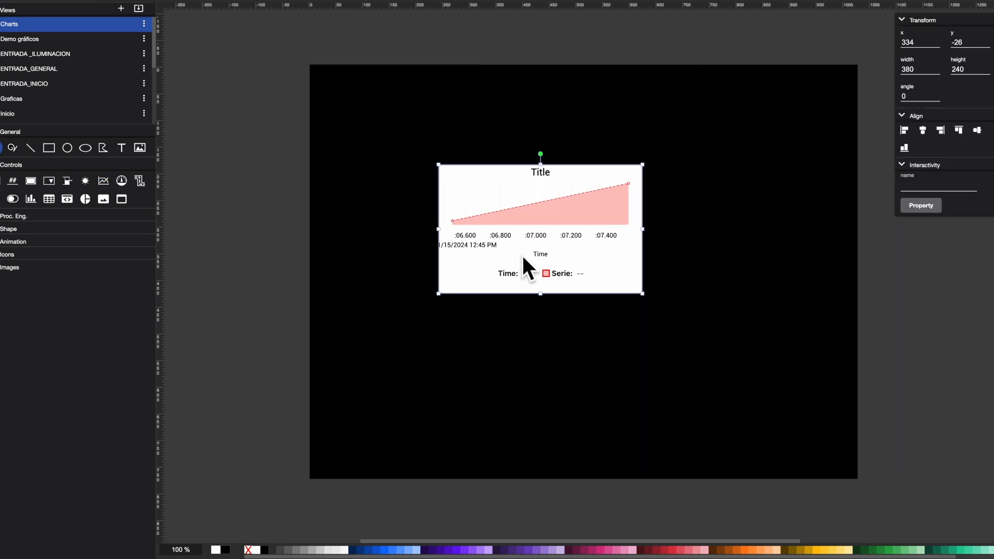
Step: Open the placed chart's interactivity settings and create a new chart definition named Consumptions
right_click(548, 198)
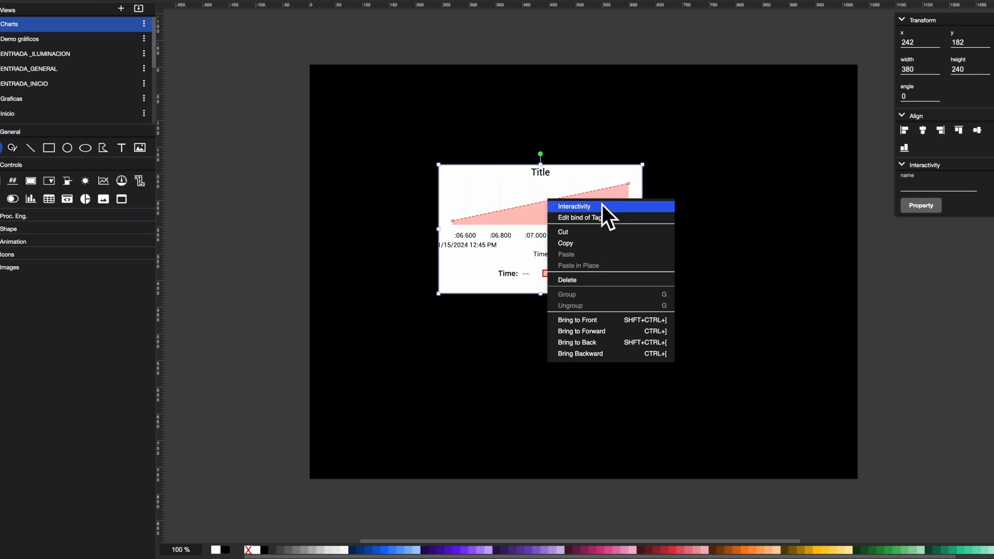
left_click(600, 204)
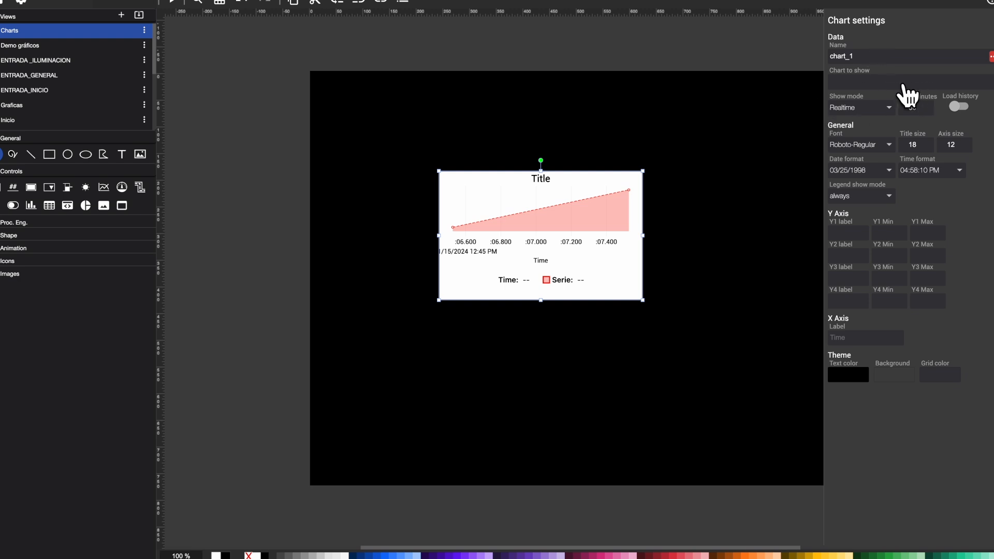
left_click(874, 82)
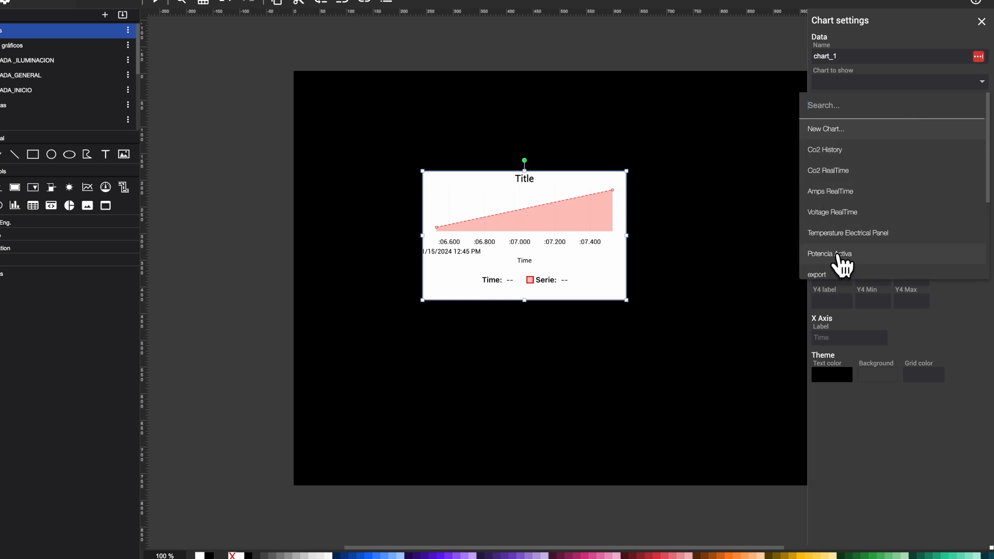
left_click(829, 129)
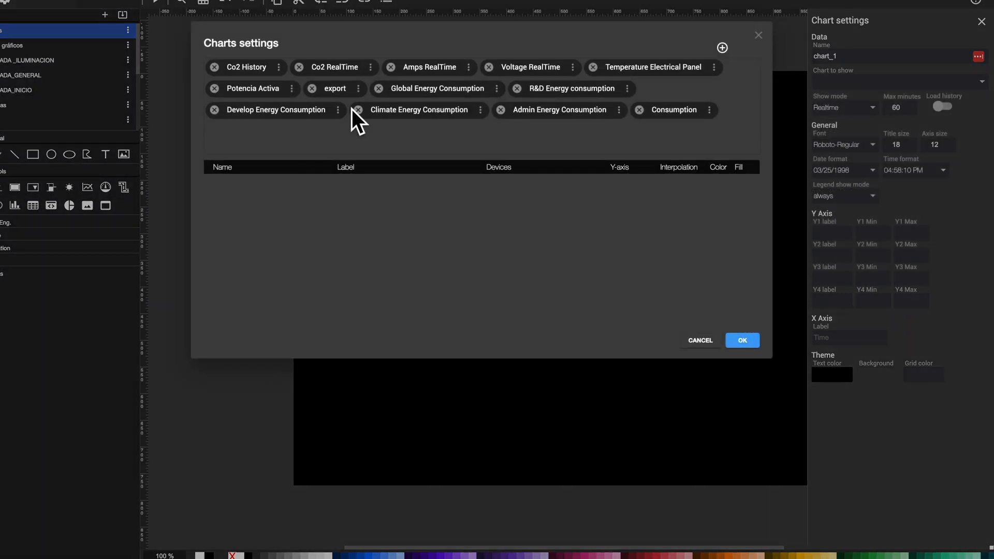
left_click(722, 48)
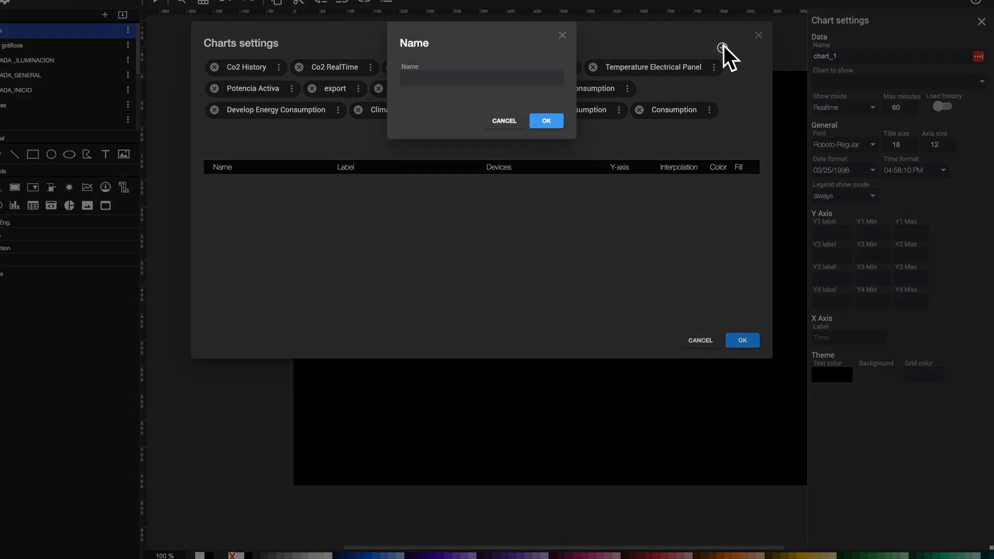
left_click(423, 76)
type("Consumptions")
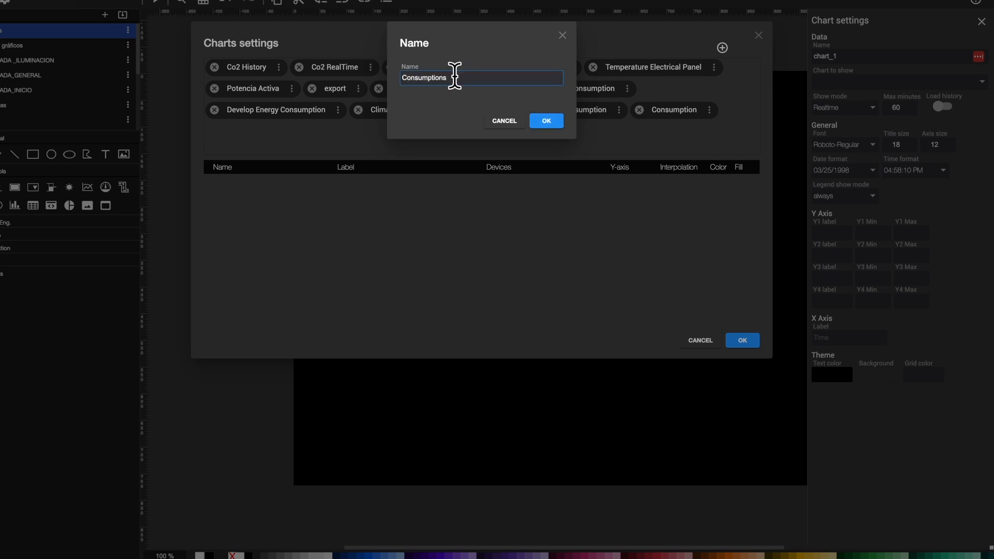
left_click(553, 124)
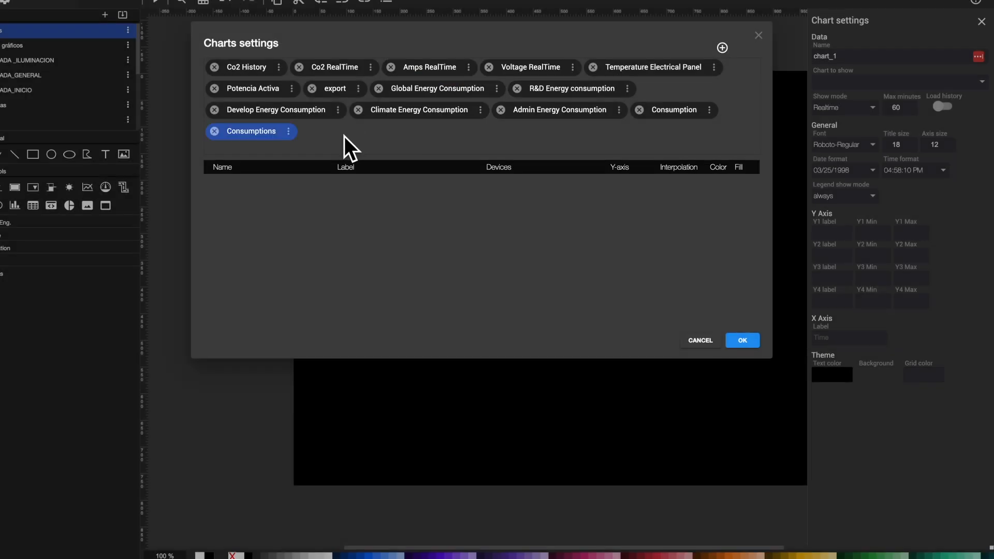
Step: Add lines to Consumptions for Potencia_Activa_General and Analizador_Make_Potencia_Activa_L1, L2 and L3, filtering the tags by "potencia"
left_click(288, 131)
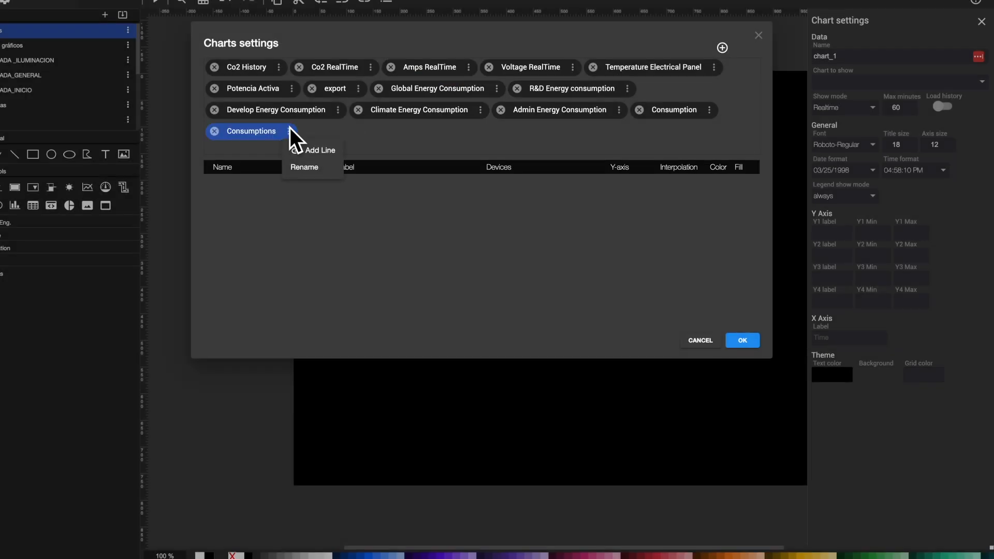
left_click(313, 153)
left_click(297, 71)
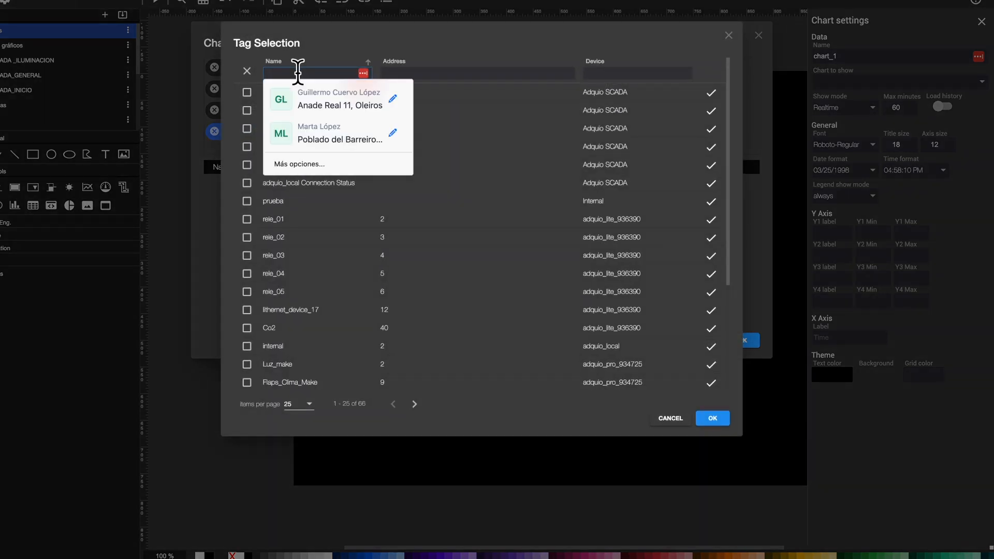
type("potencia")
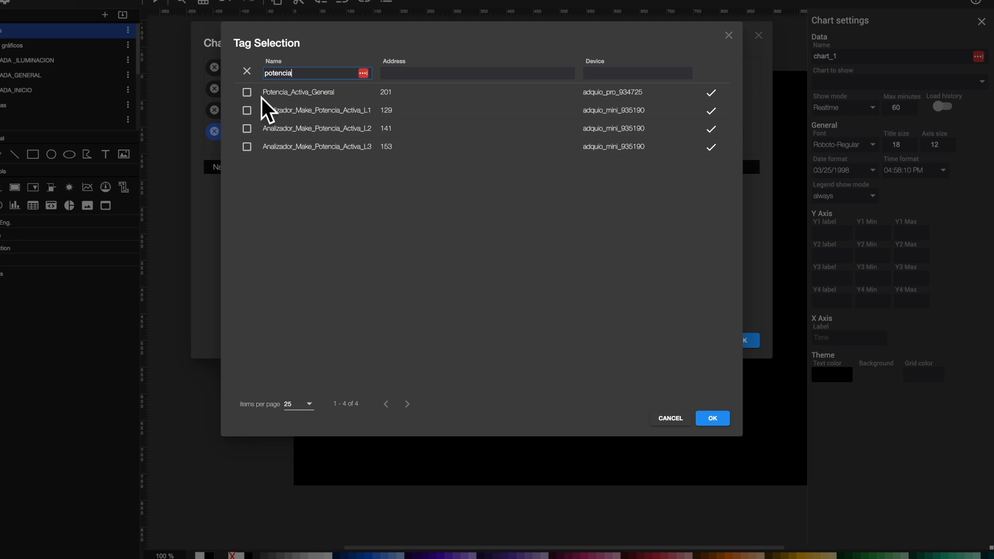
left_click(246, 96)
left_click(247, 111)
left_click(245, 132)
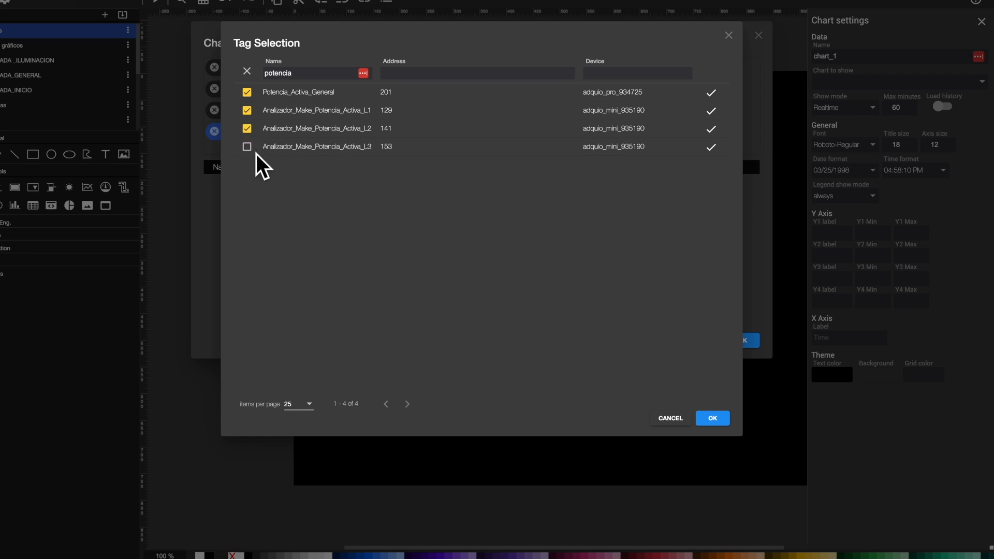
double_click(250, 150)
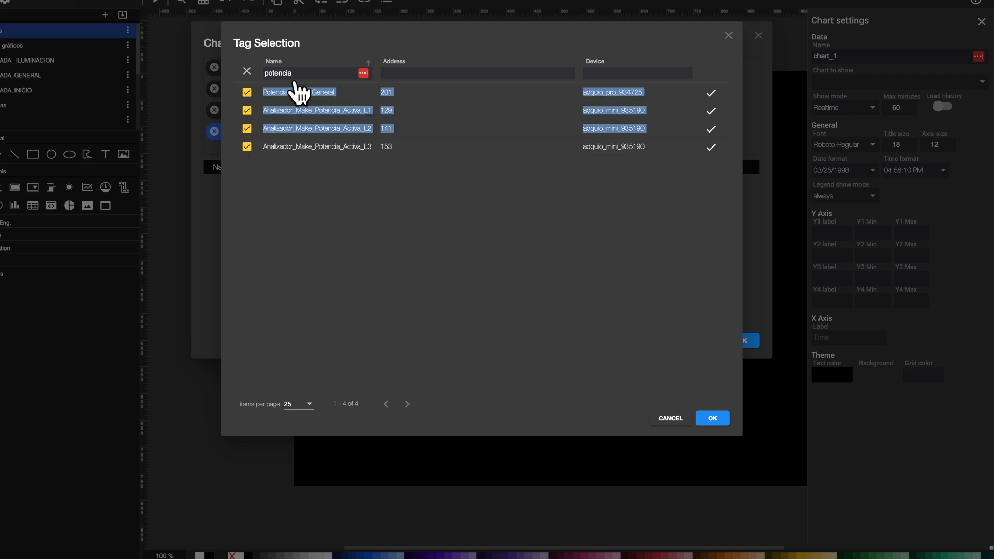
left_click(713, 418)
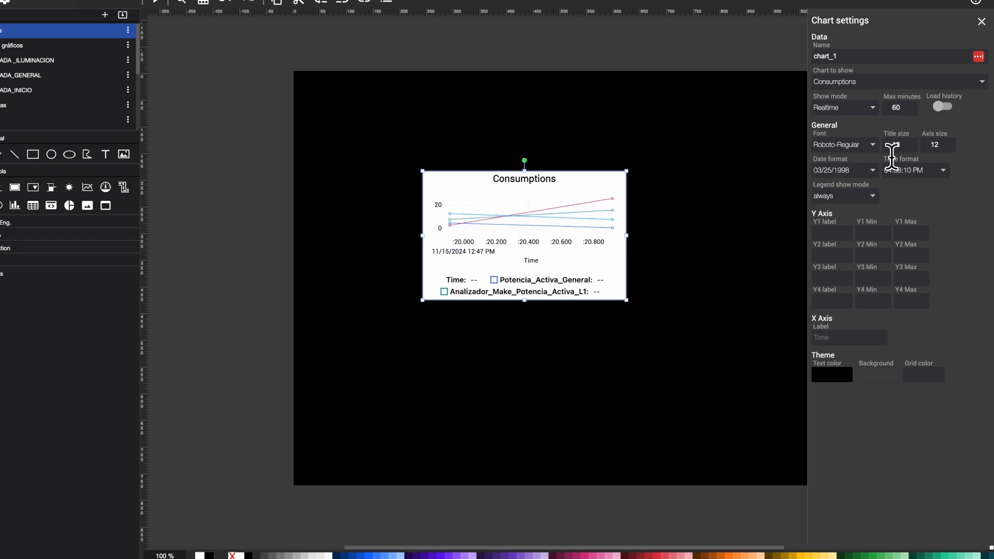
Step: Set the chart's show mode to History with a date range of Last 3 days
left_click(874, 110)
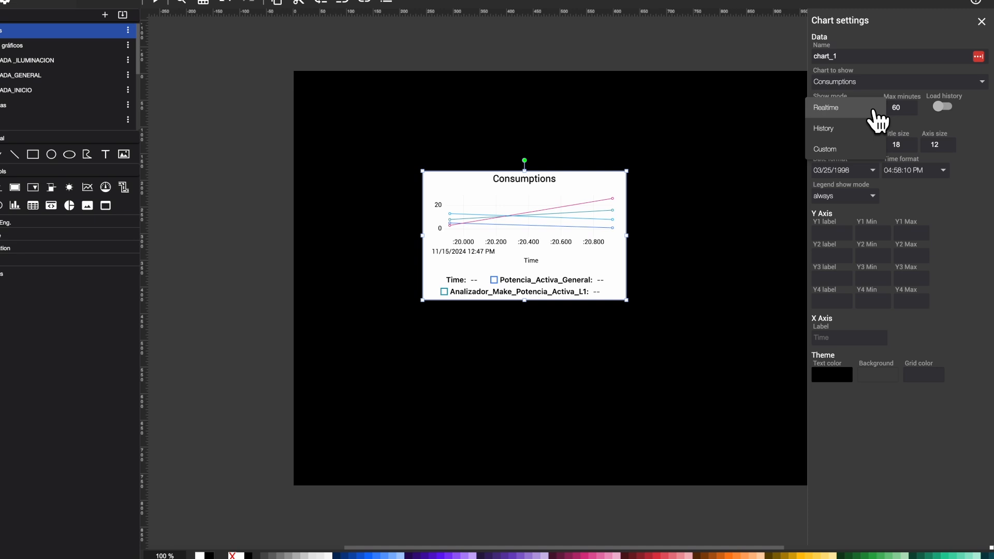
left_click(831, 133)
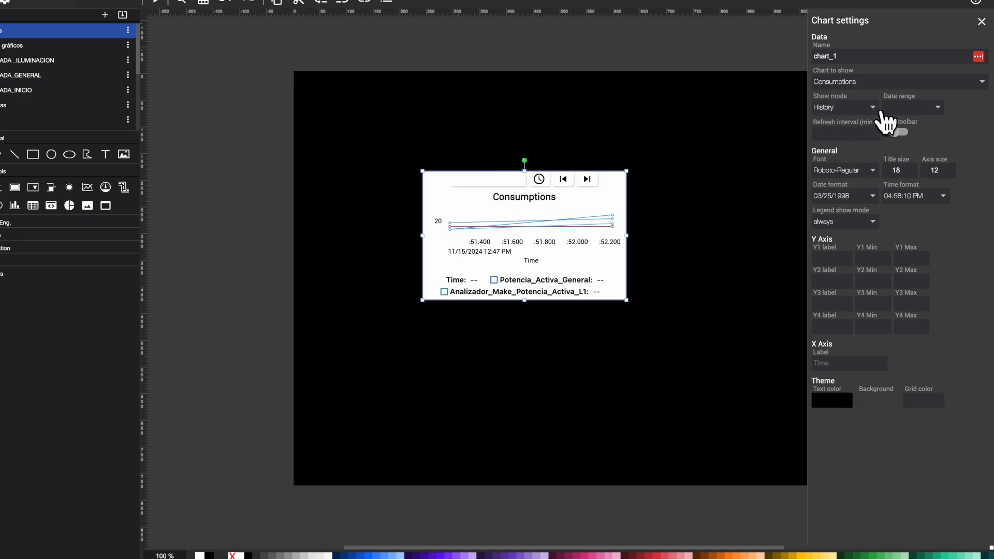
left_click(932, 108)
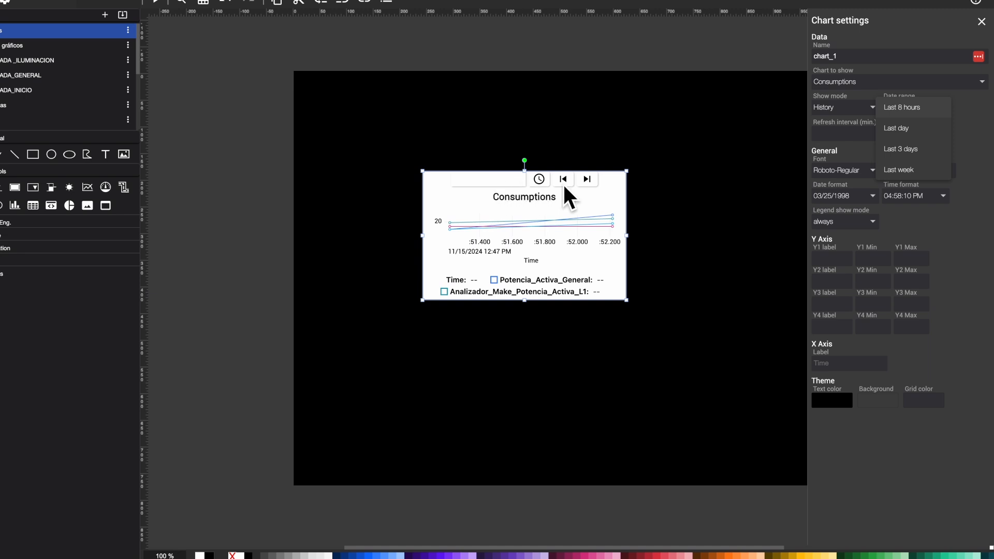
left_click(913, 150)
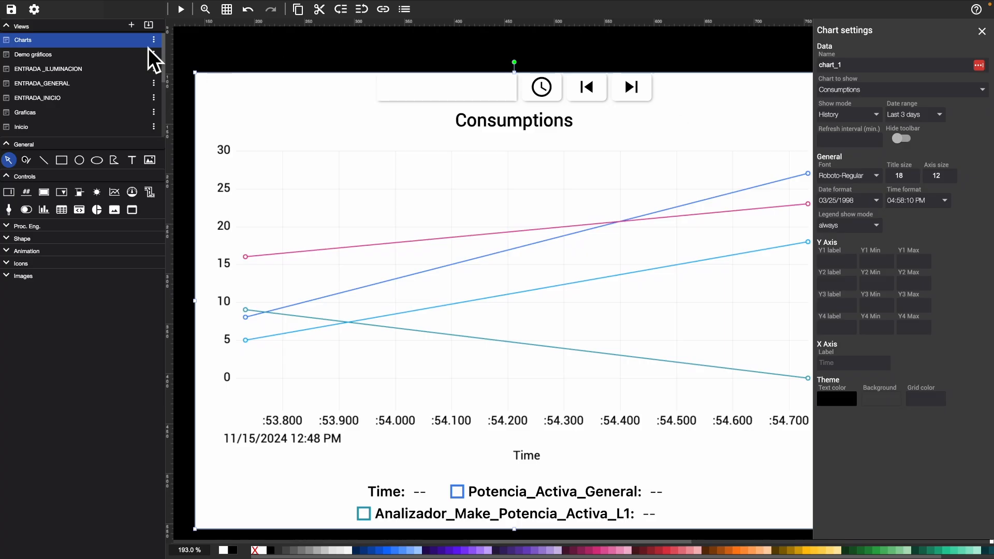
Step: Open the line charts setup and remove the Potencia_Activa_General line from the Consumptions chart
left_click(34, 9)
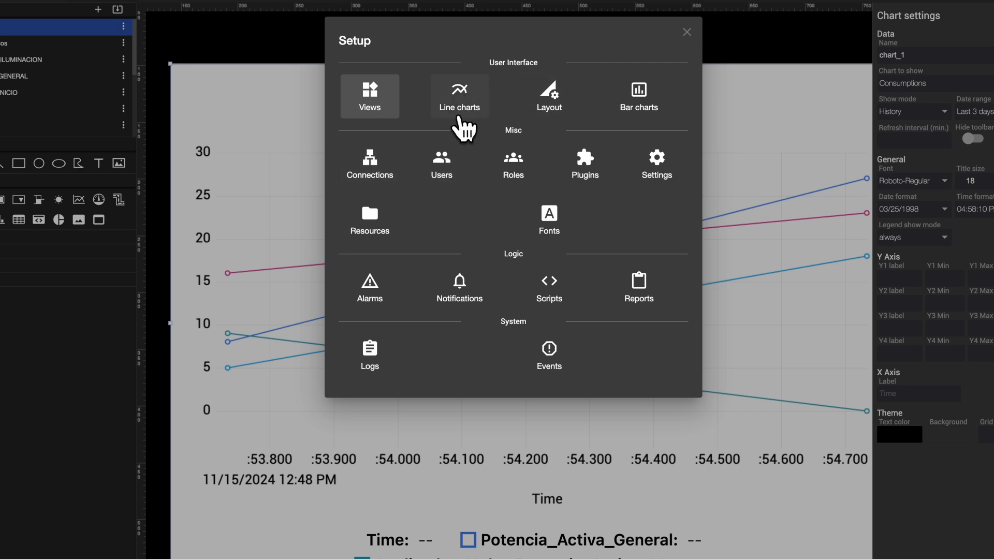
left_click(460, 108)
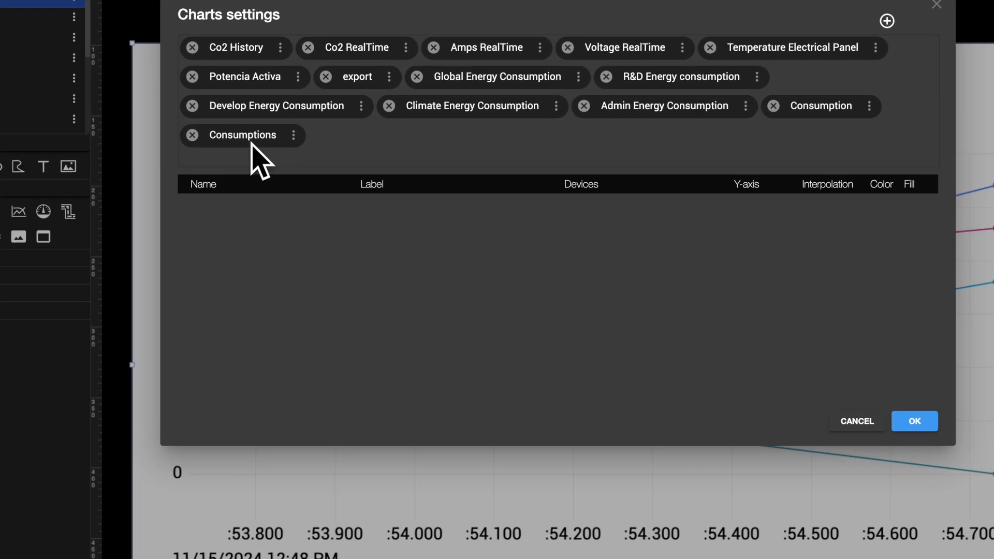
left_click(293, 134)
left_click(239, 138)
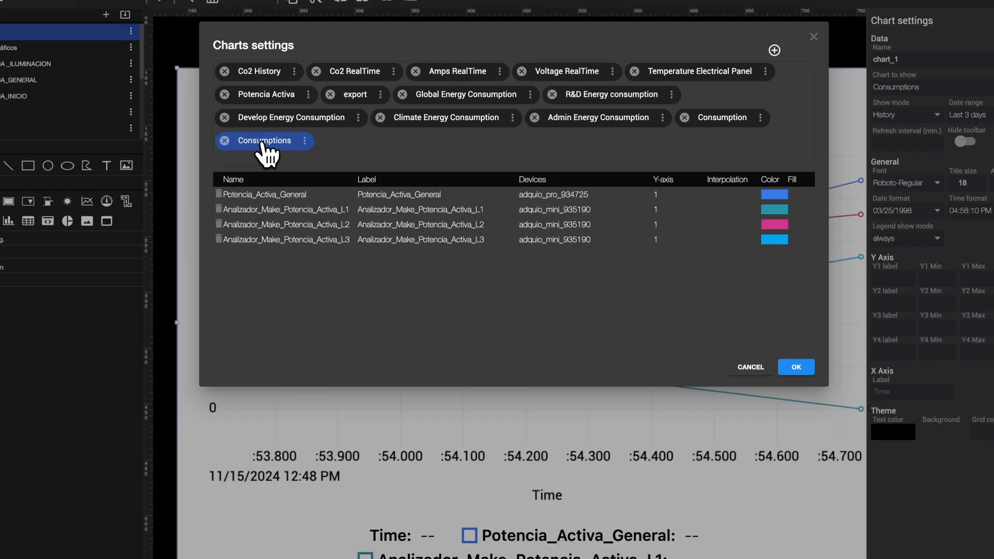
left_click(218, 194)
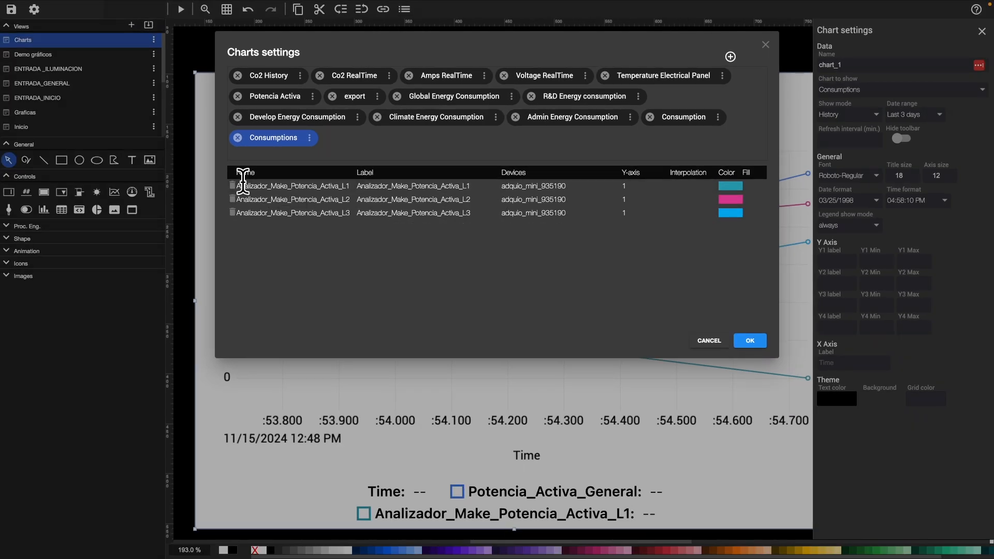
left_click(758, 340)
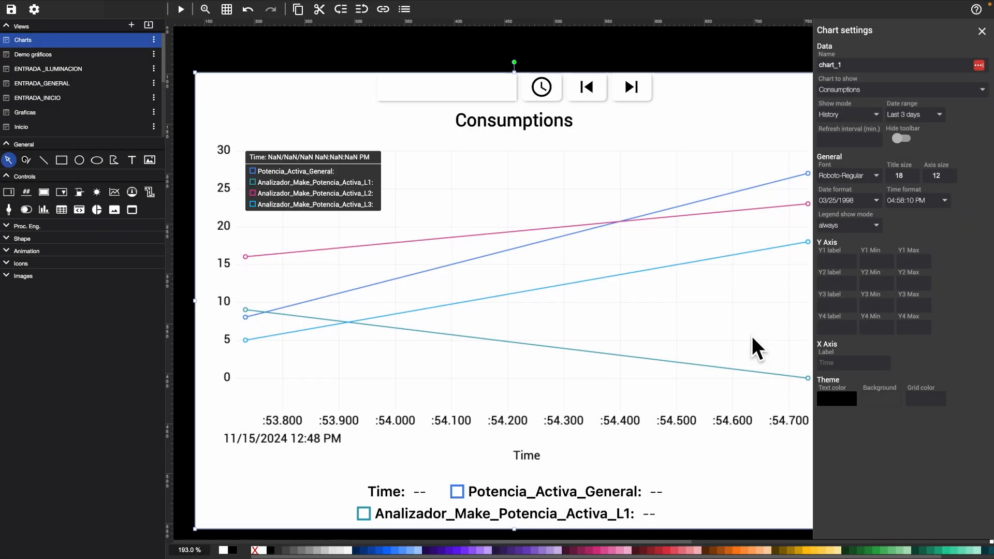
Step: Open the tag options of a registered adquio_pro_934725 tag from the connections setup, check its save value interval and cancel
left_click(181, 9)
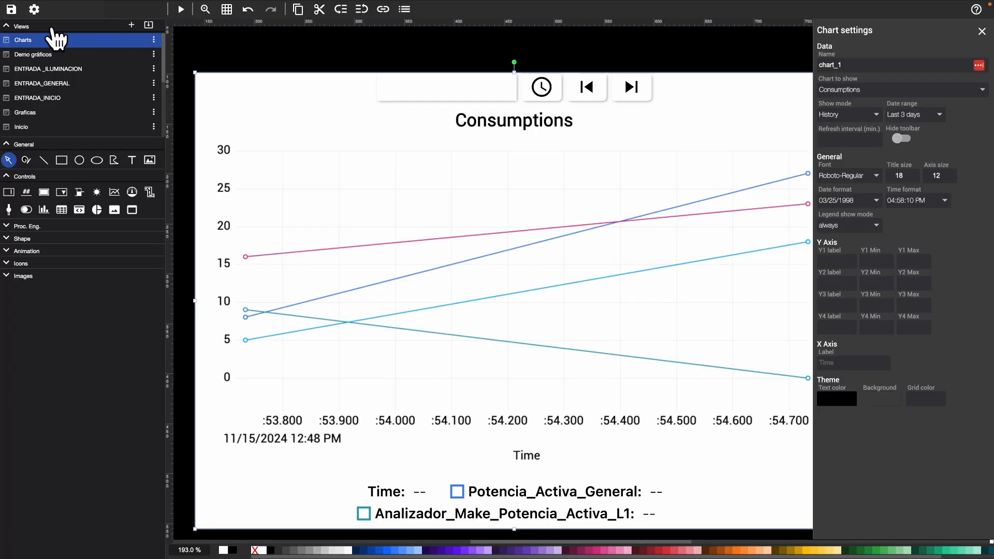
left_click(34, 10)
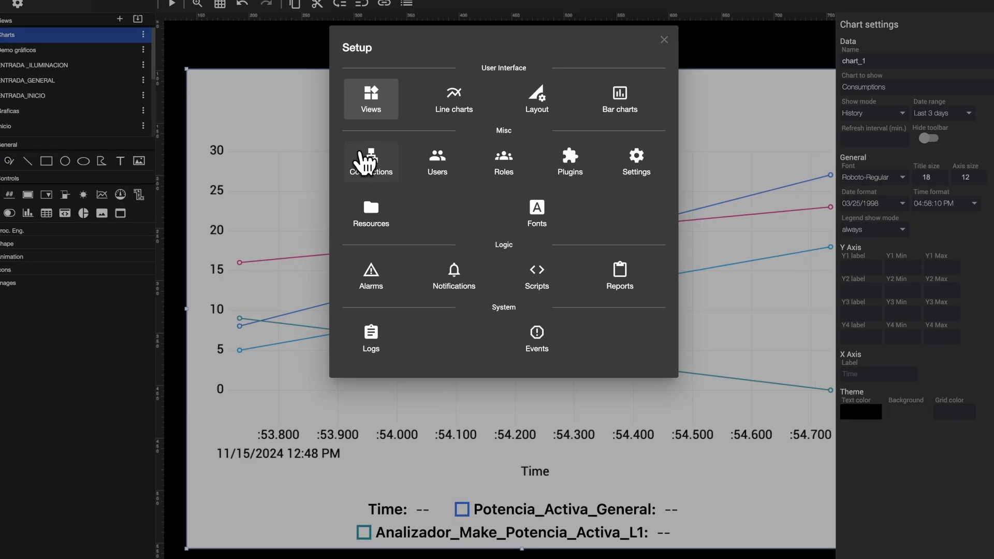
left_click(371, 161)
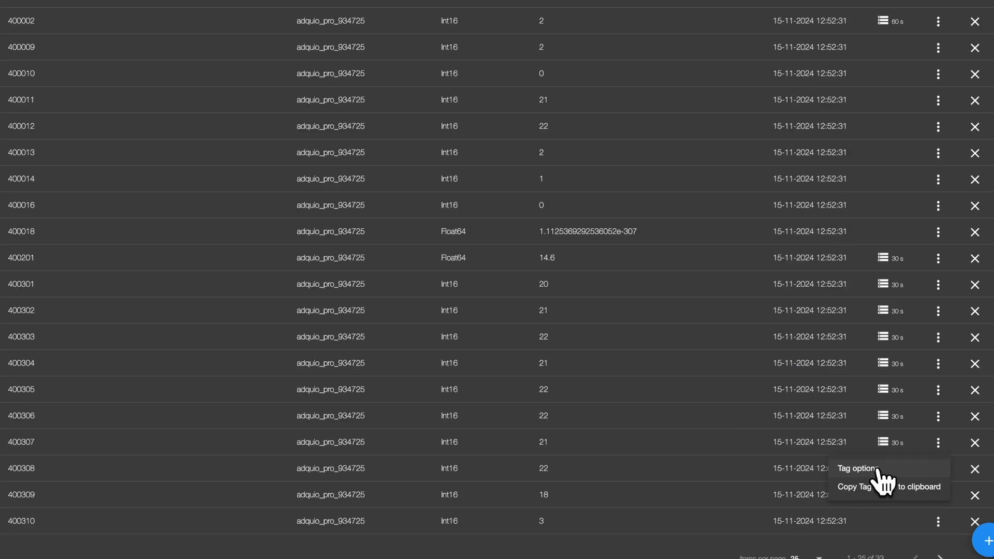
left_click(882, 468)
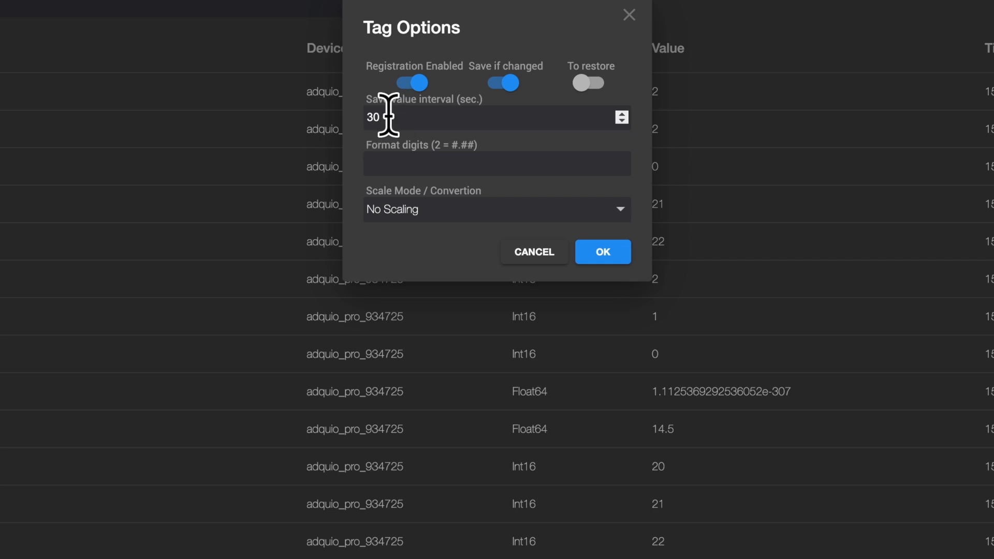
double_click(399, 118)
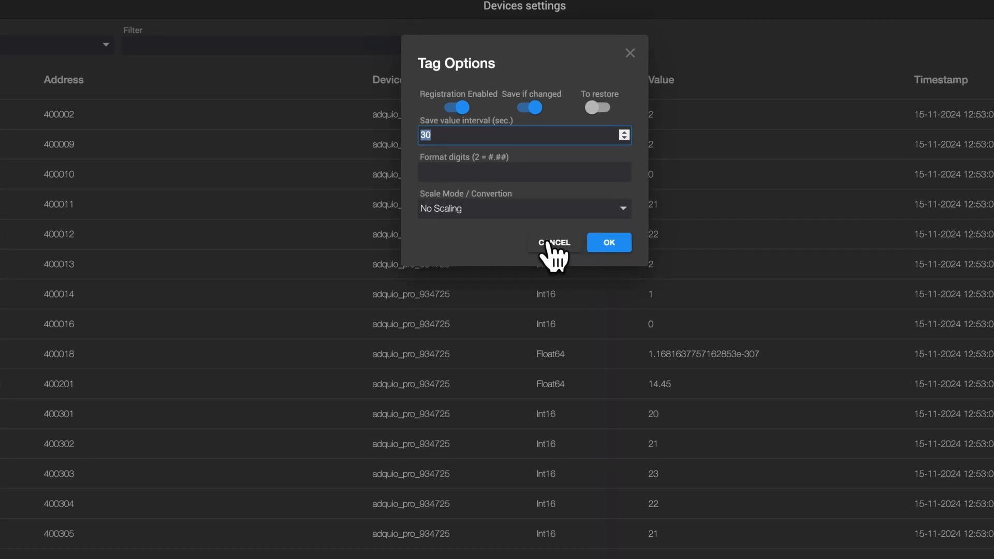
left_click(549, 244)
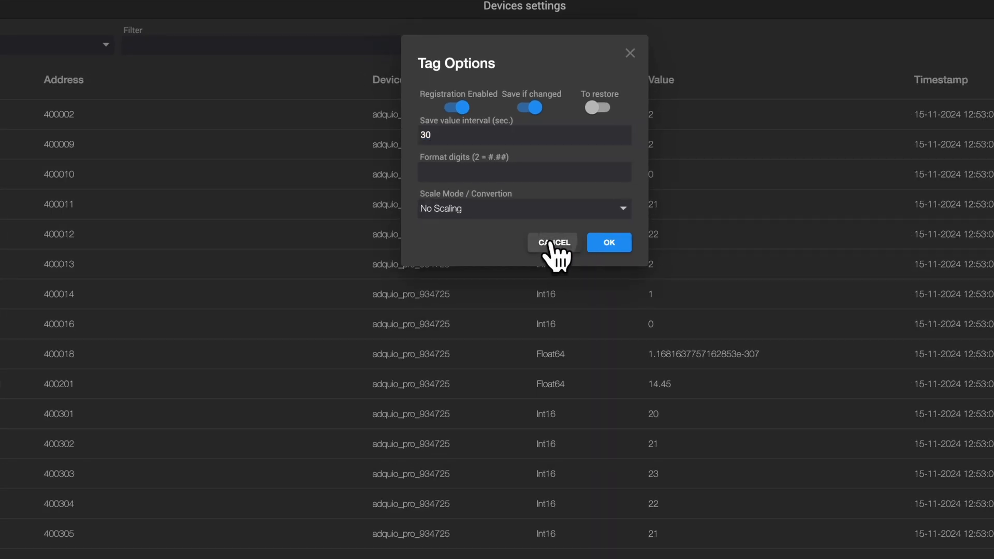